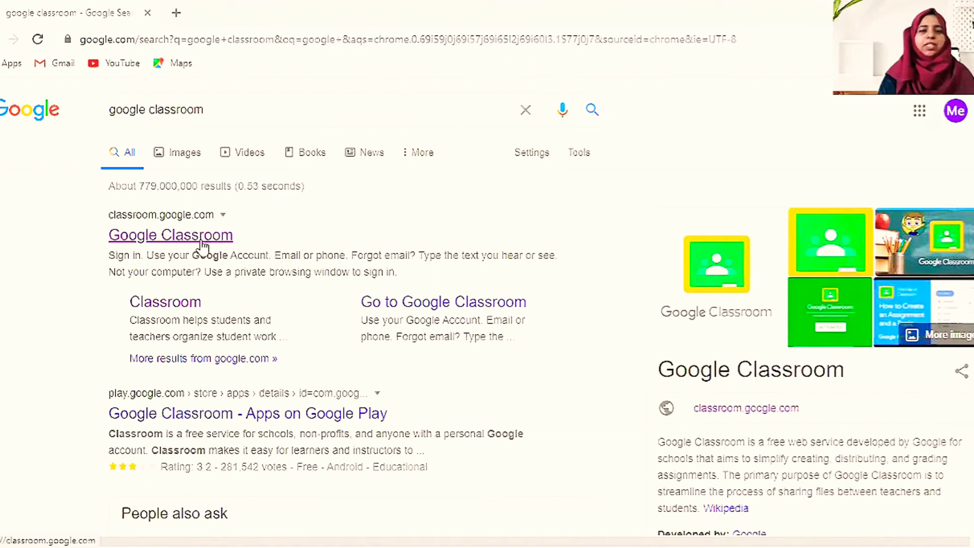
- Open Google Classroom from the search results and continue with the signed-in account
left_click(202, 245)
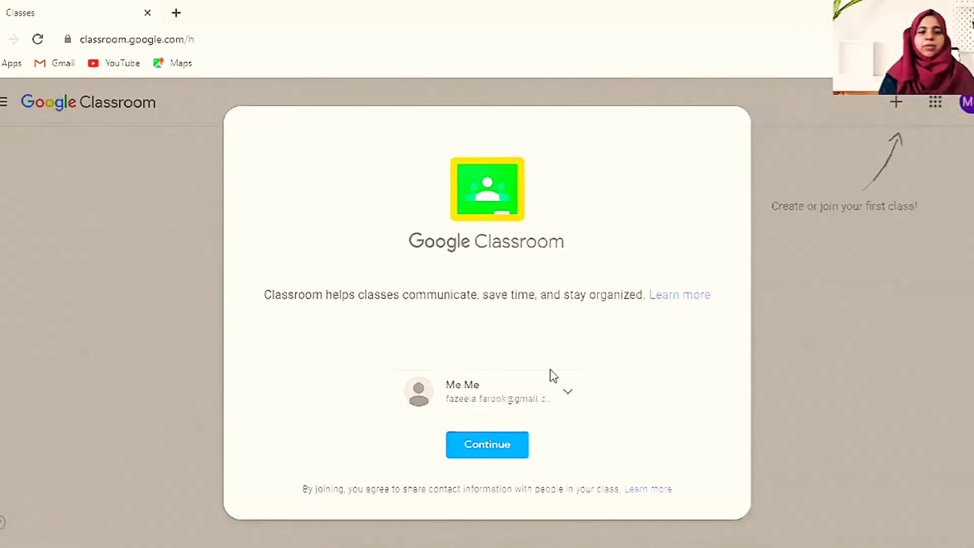
left_click(520, 446)
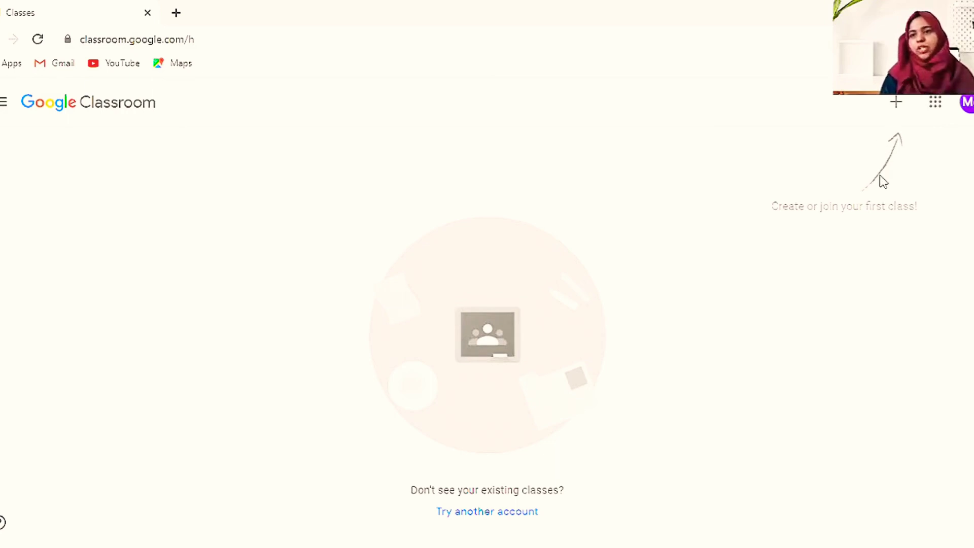
- Start creating a new class and acknowledge the school-use notice
left_click(897, 104)
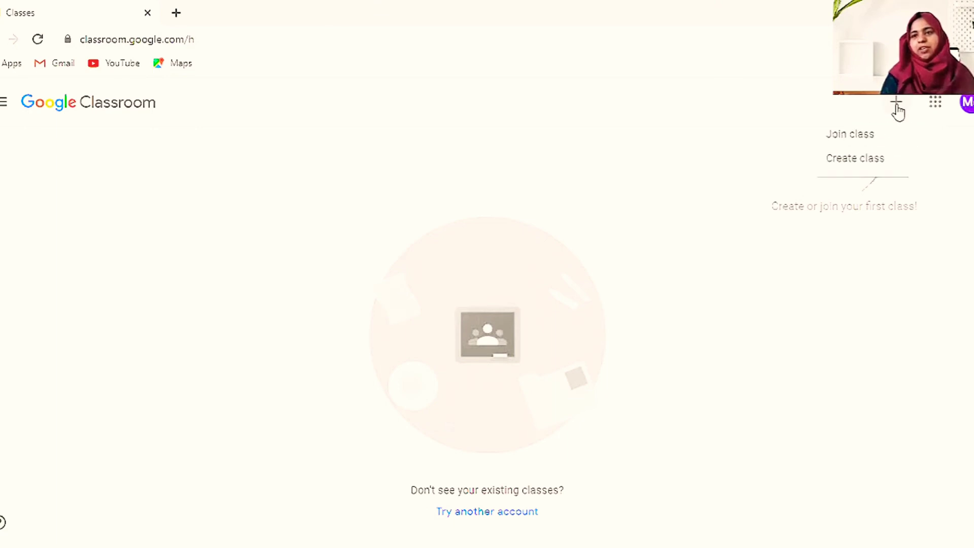
left_click(864, 158)
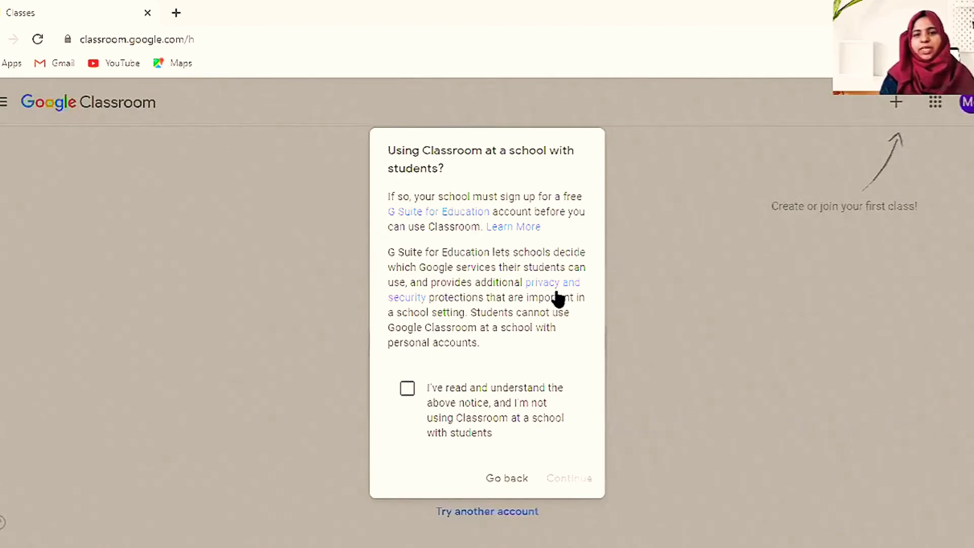
left_click(407, 392)
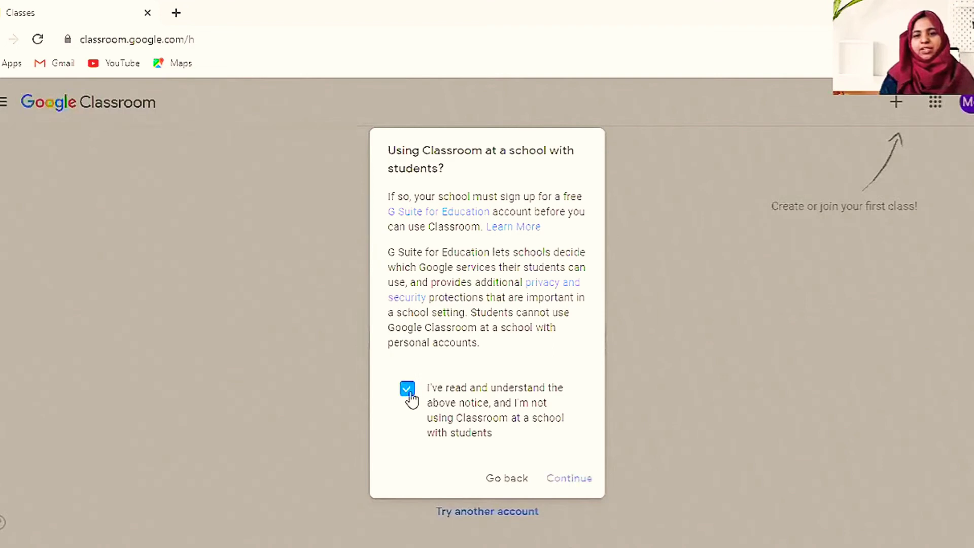
left_click(570, 483)
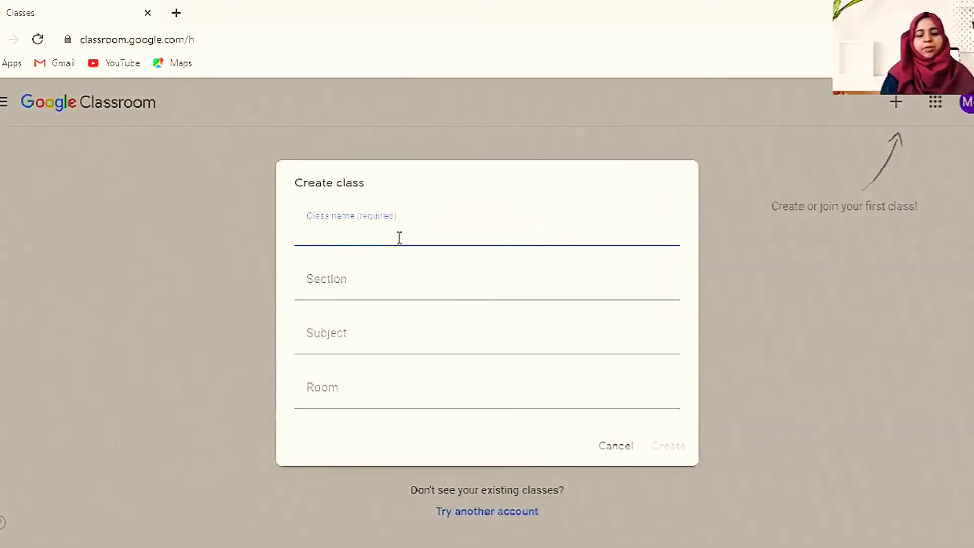
- Create 'Grade 5 social studies' plus the teacher's name, section A, subject Social
type("Grade 5 soci")
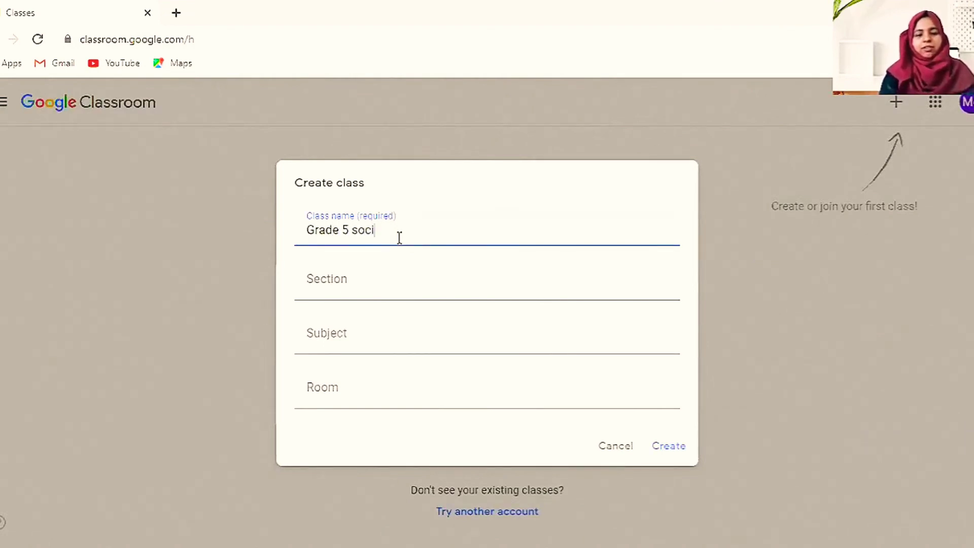
type("al studies Ms. ")
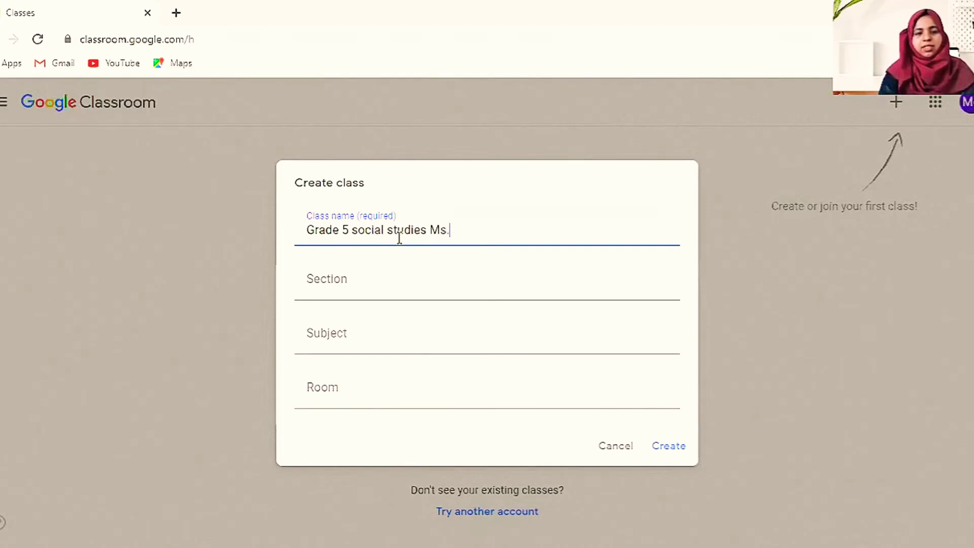
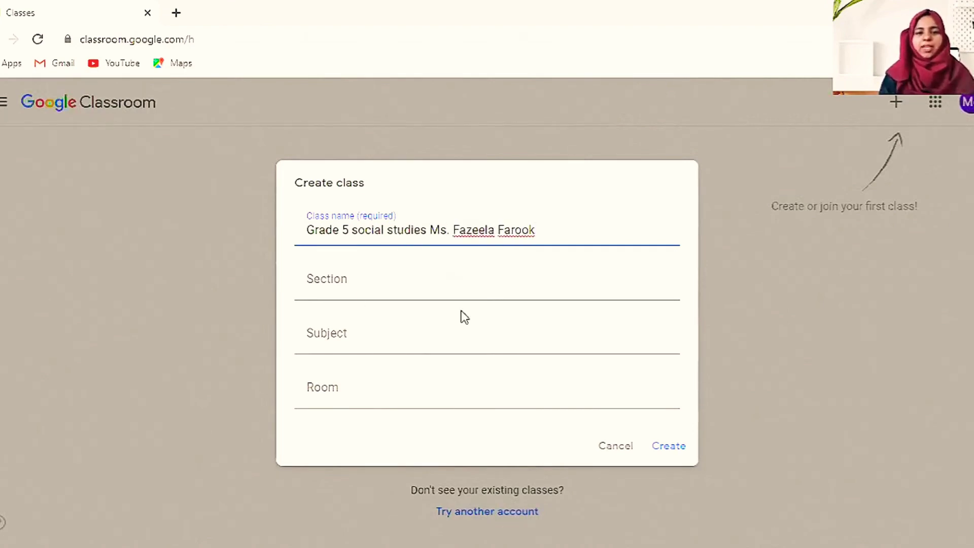
left_click(371, 295)
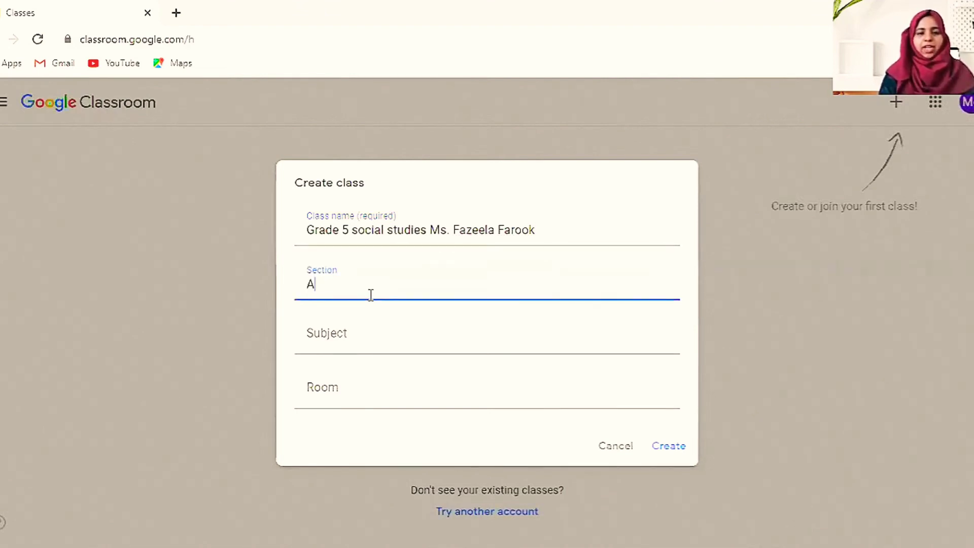
left_click(349, 334)
type("Socua")
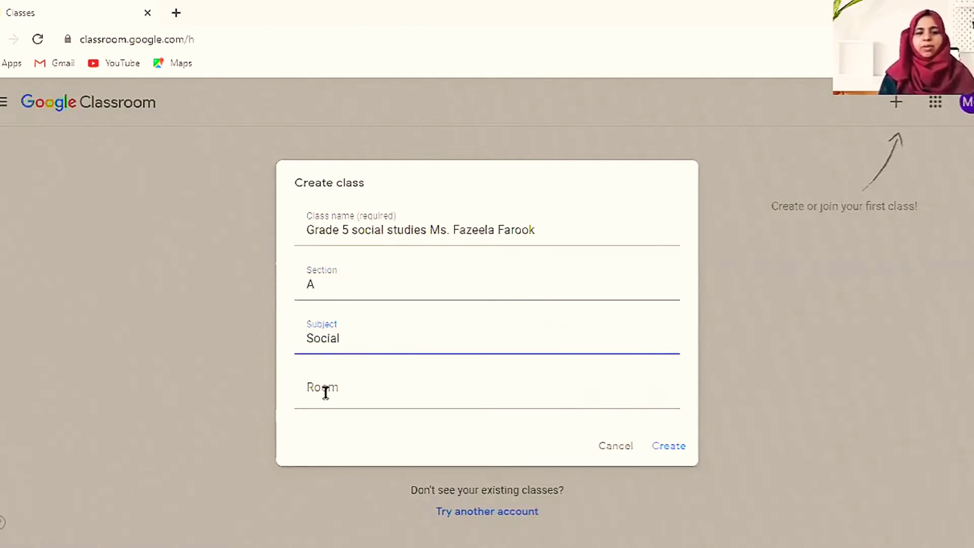
left_click(664, 449)
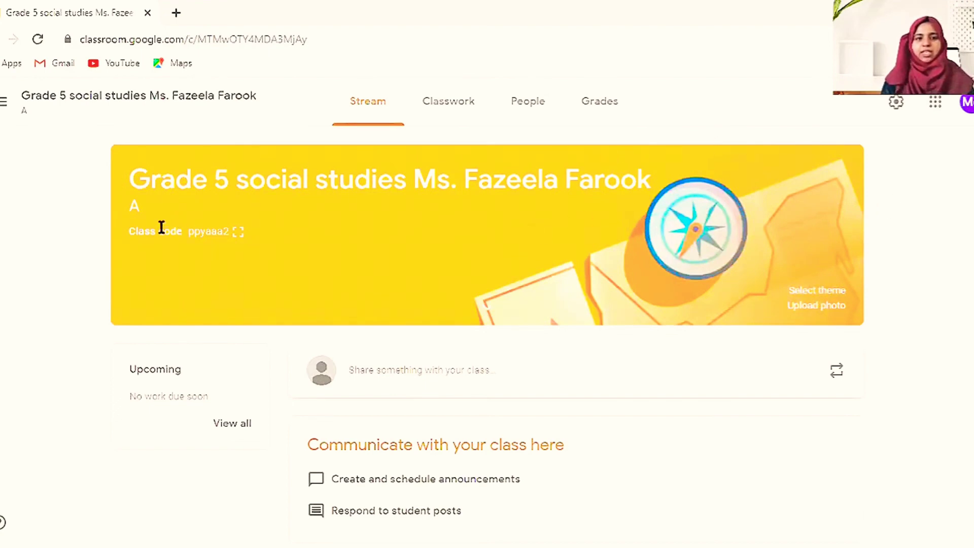
left_click(239, 234)
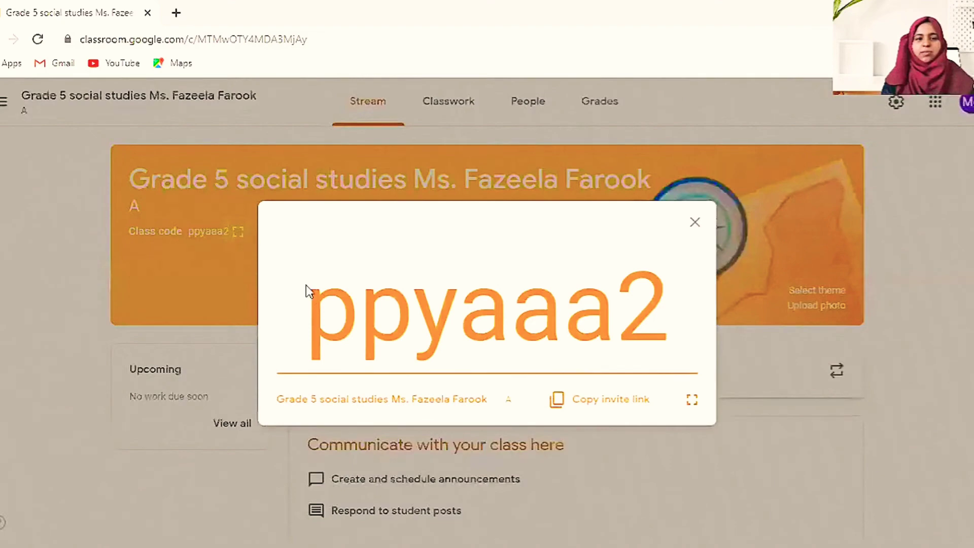
left_click_drag(305, 307, 680, 339)
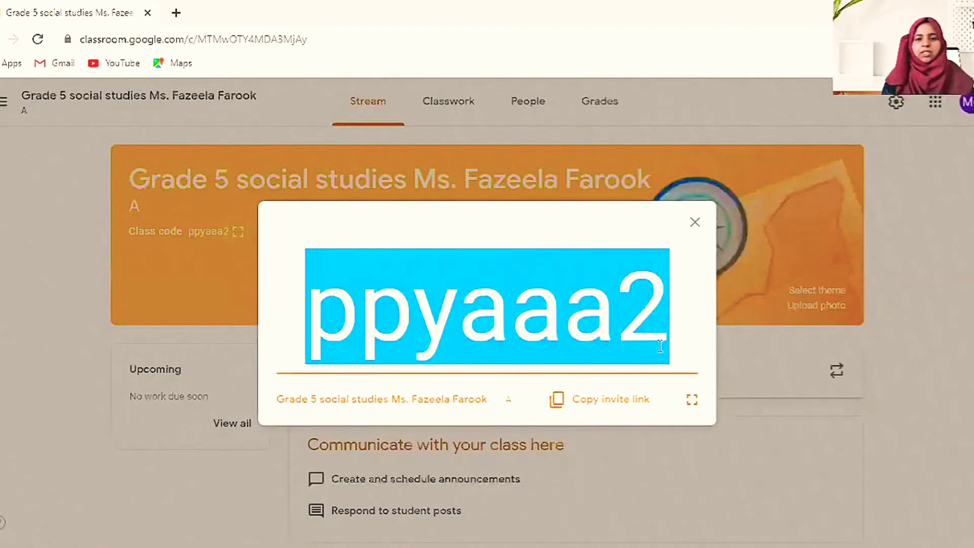
left_click(694, 224)
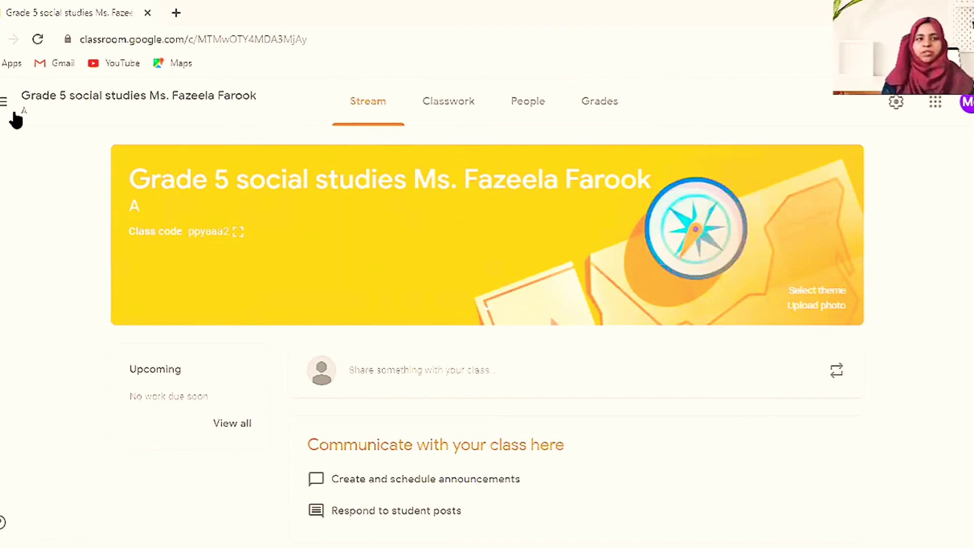
- Return to the Classes list and start another class, accepting the school-use notice
left_click(2, 105)
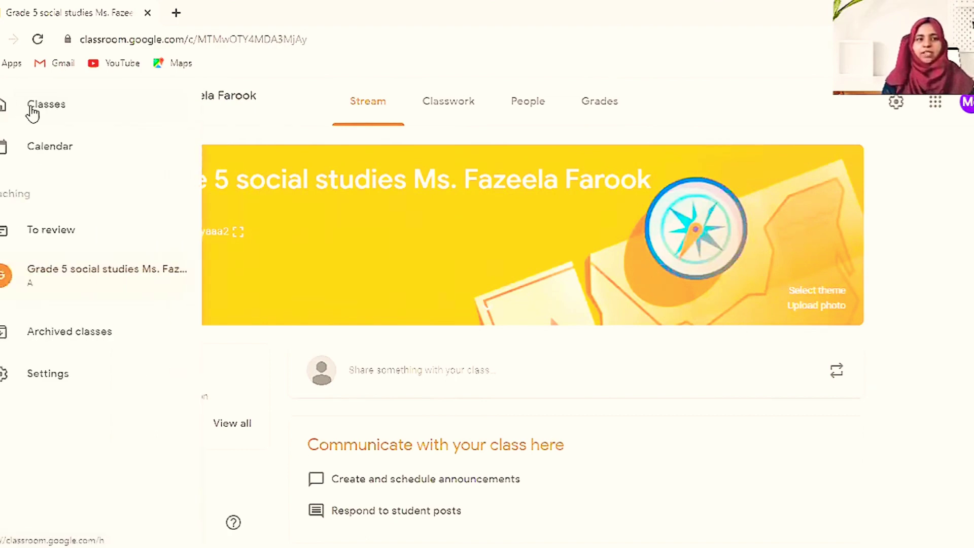
left_click(31, 109)
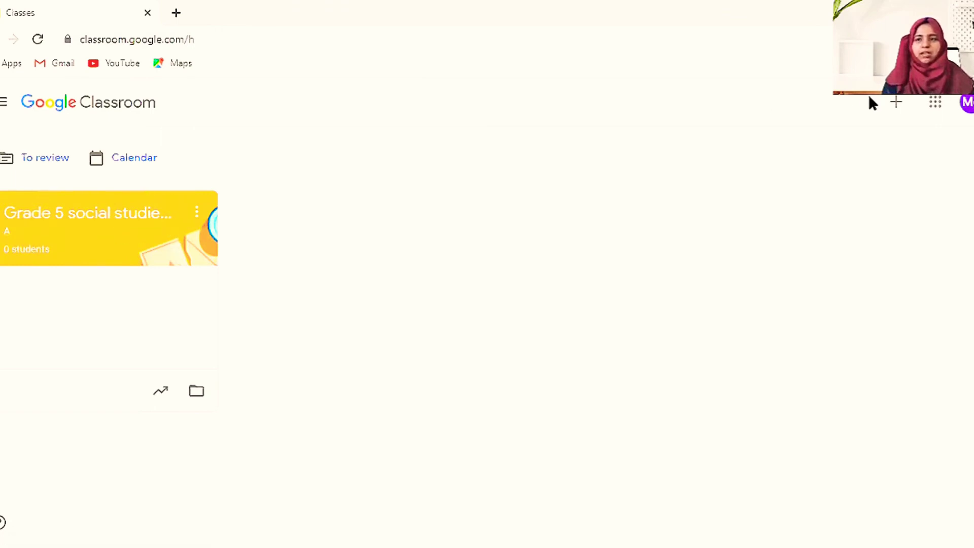
left_click(896, 104)
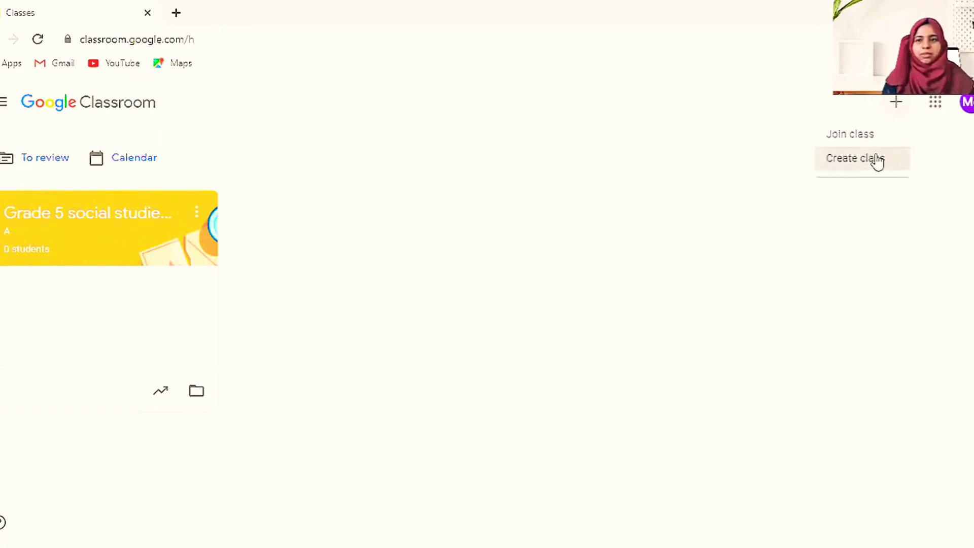
left_click(877, 159)
left_click(425, 403)
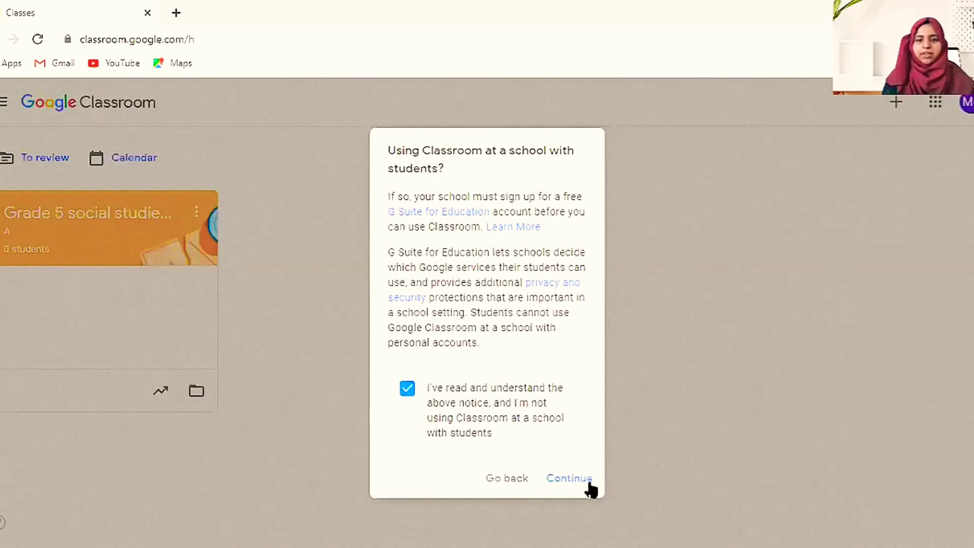
key("Return")
- Create 'Grade 6 social studies' plus the teacher's name, section A, subject Social
type("Grade 6 social")
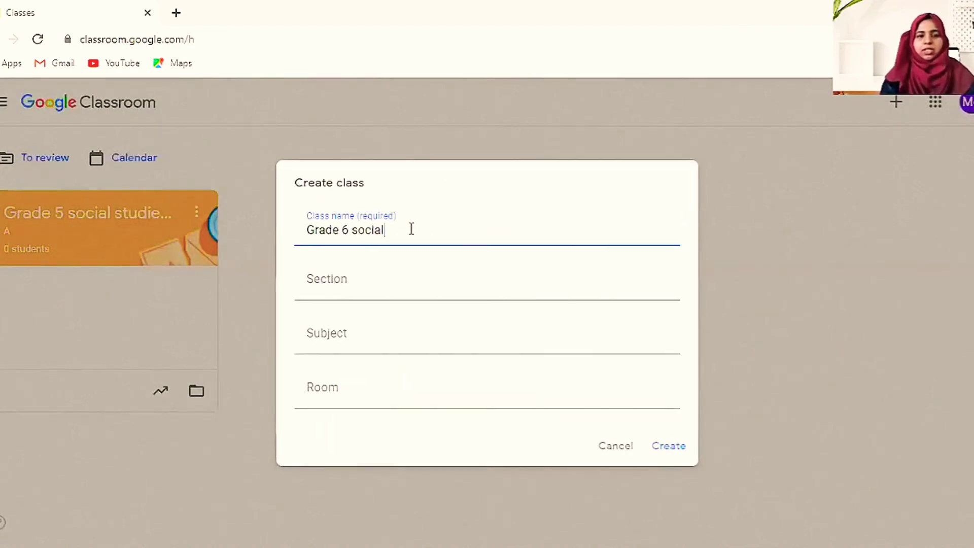
left_click(365, 287)
type("A")
right_click(350, 276)
left_click(324, 346)
type("Social")
left_click(678, 451)
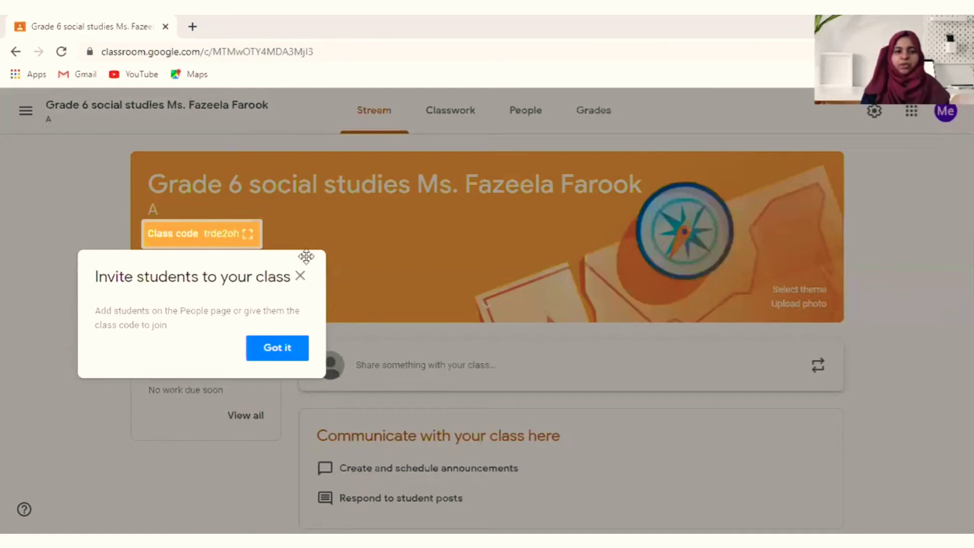
- Dismiss the invite tip and apply the blue graduation-cap theme to the Grade 6 class
left_click(301, 276)
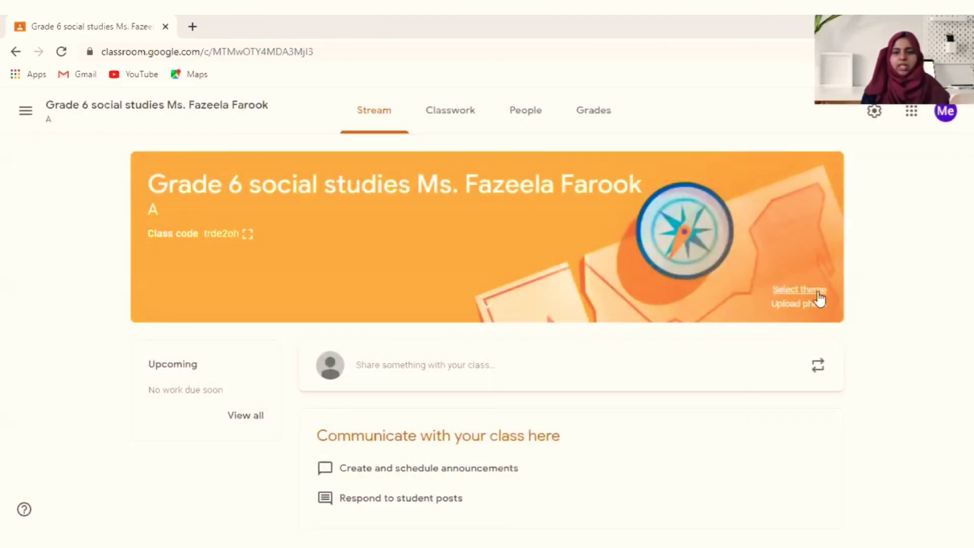
left_click(799, 290)
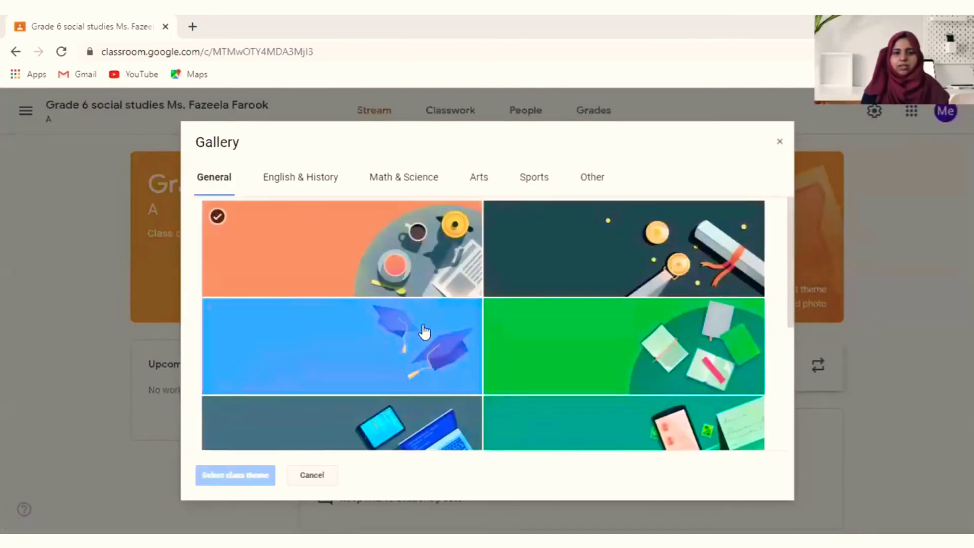
left_click(412, 380)
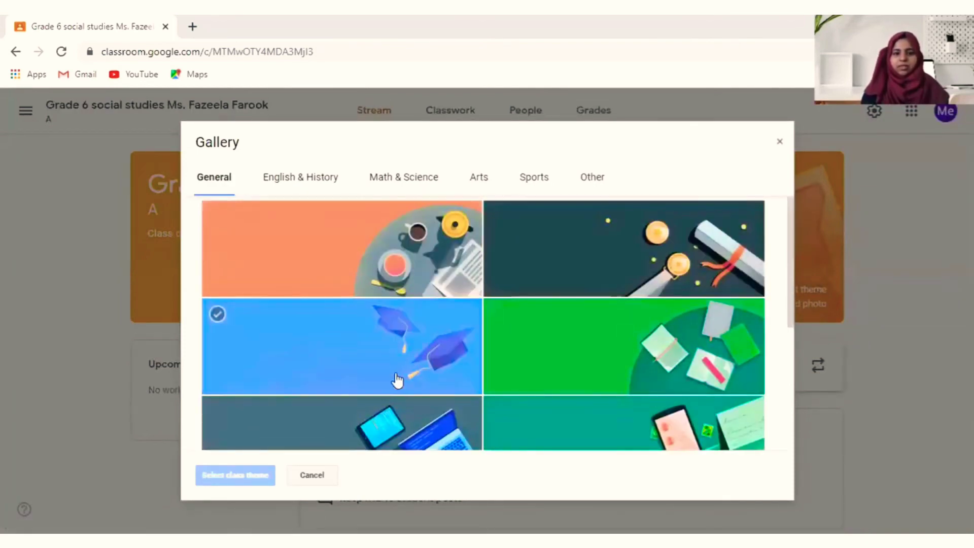
left_click(396, 381)
left_click(264, 472)
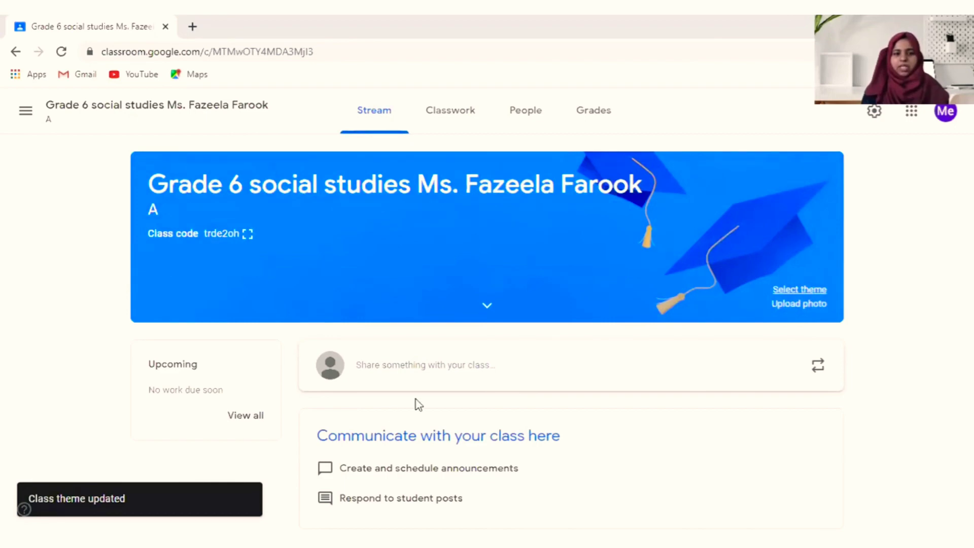
- Browse the Grade 6 class's Classwork, People and Grades pages, ending on Classwork
left_click(466, 116)
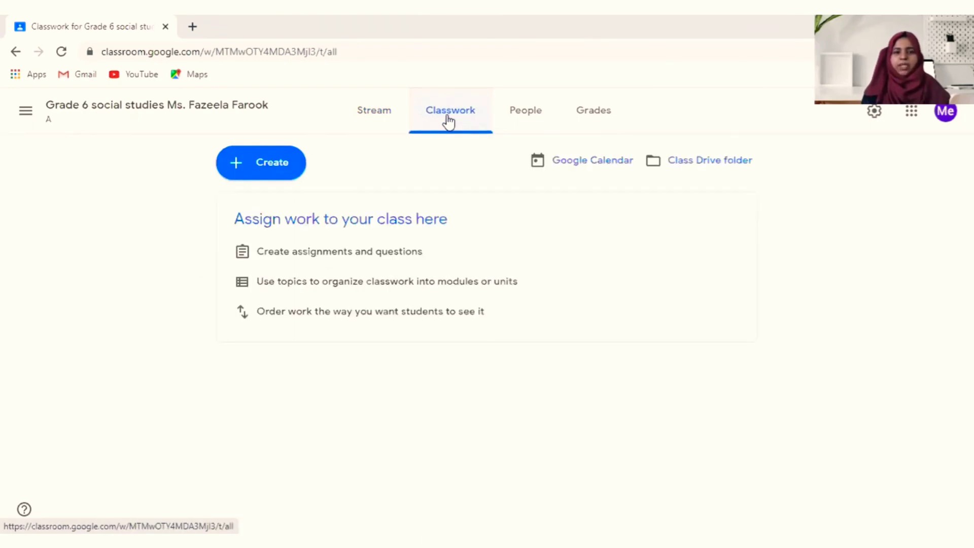
left_click(515, 123)
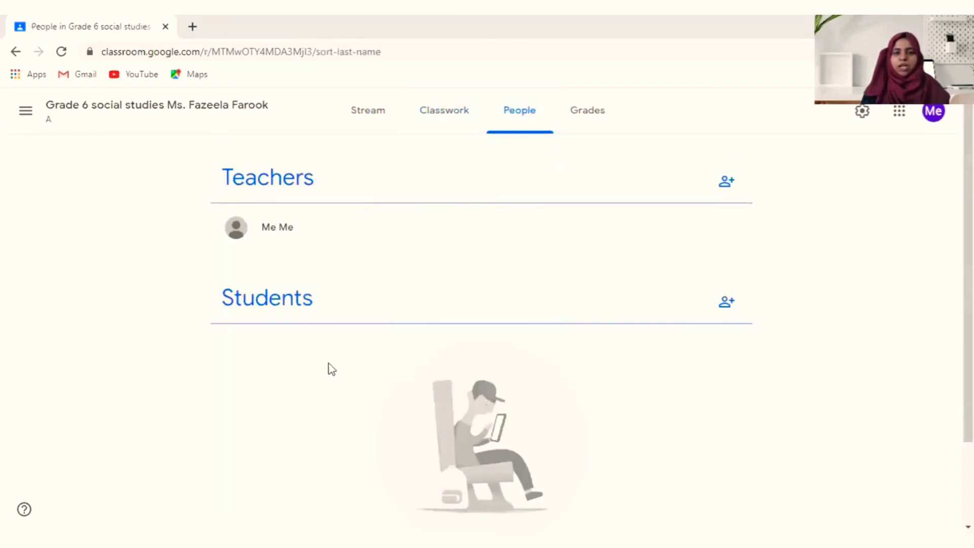
left_click(591, 108)
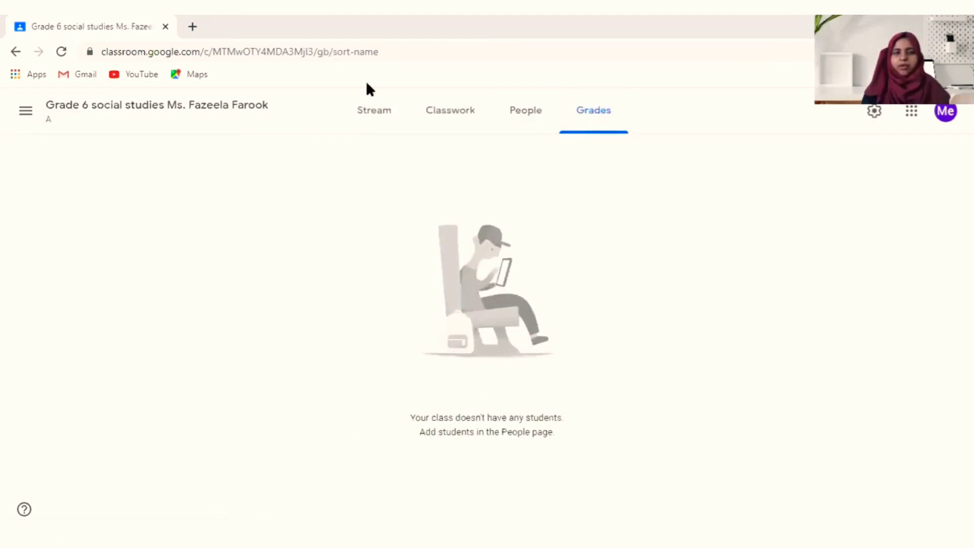
left_click(445, 115)
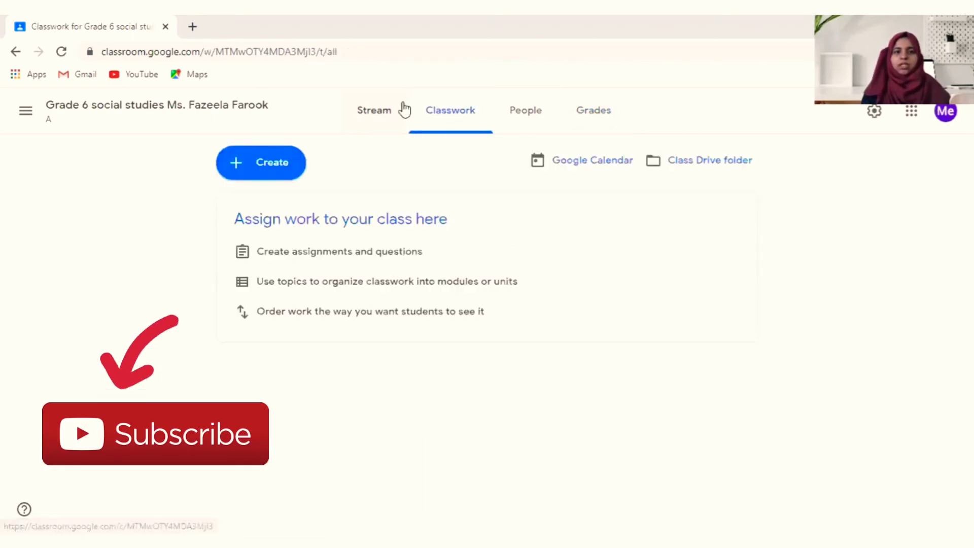